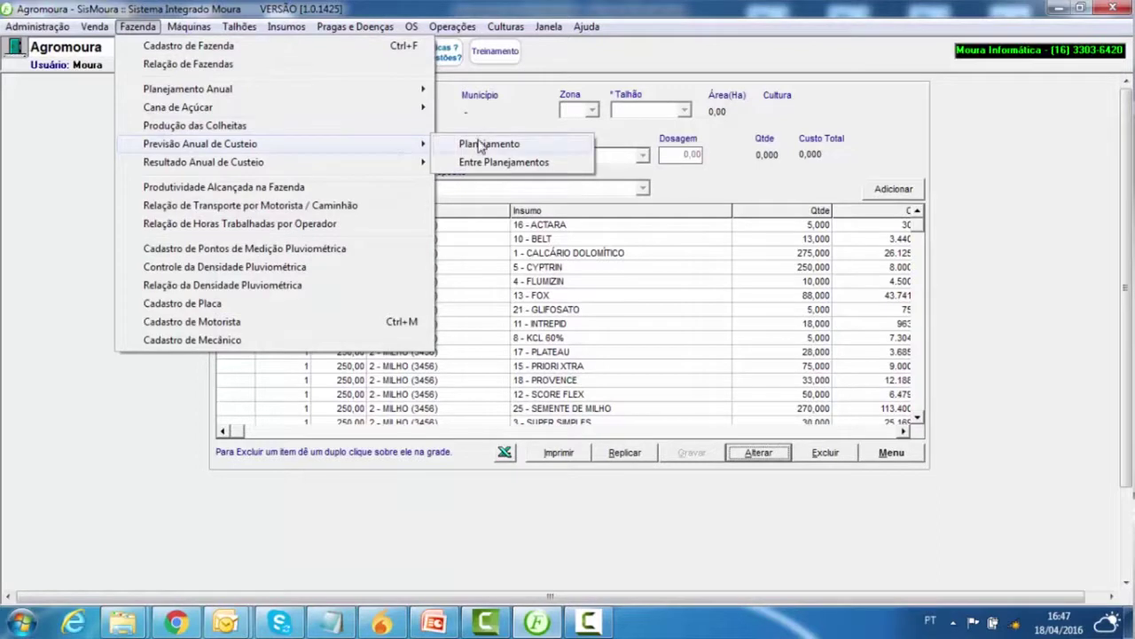
- Generate the annual cost forecast report for planning 17 and review its Total column down to the estimated harvest result
{"action": "type", "text": "17"}
{"action": "key", "text": "Tab"}
{"action": "key", "text": "Return"}
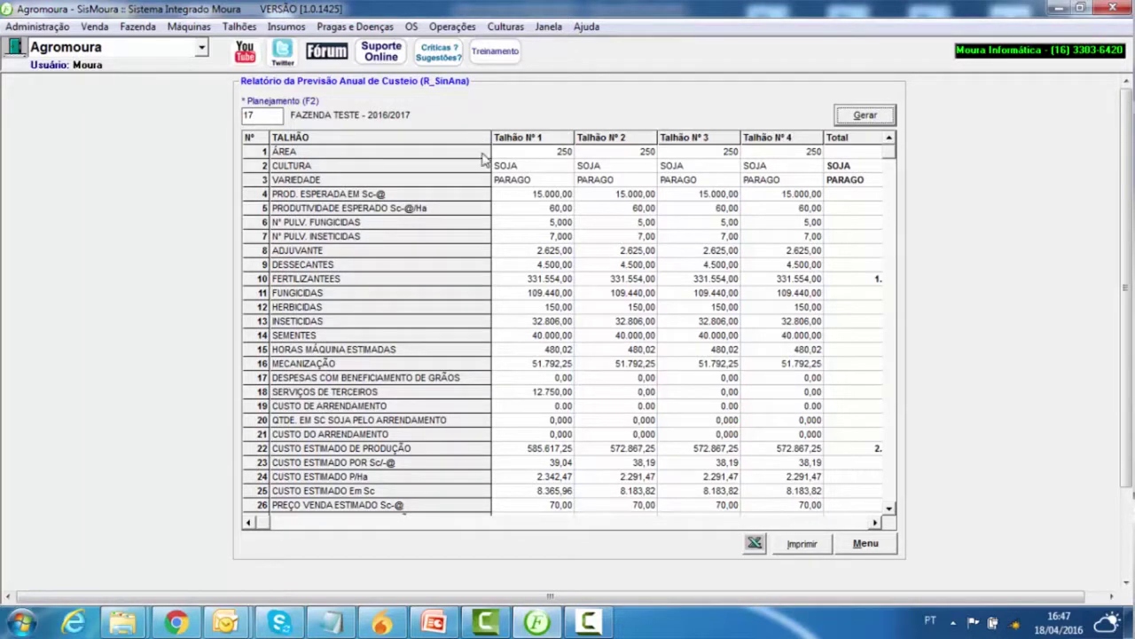
{"action": "left_click", "coordinate": [875, 522]}
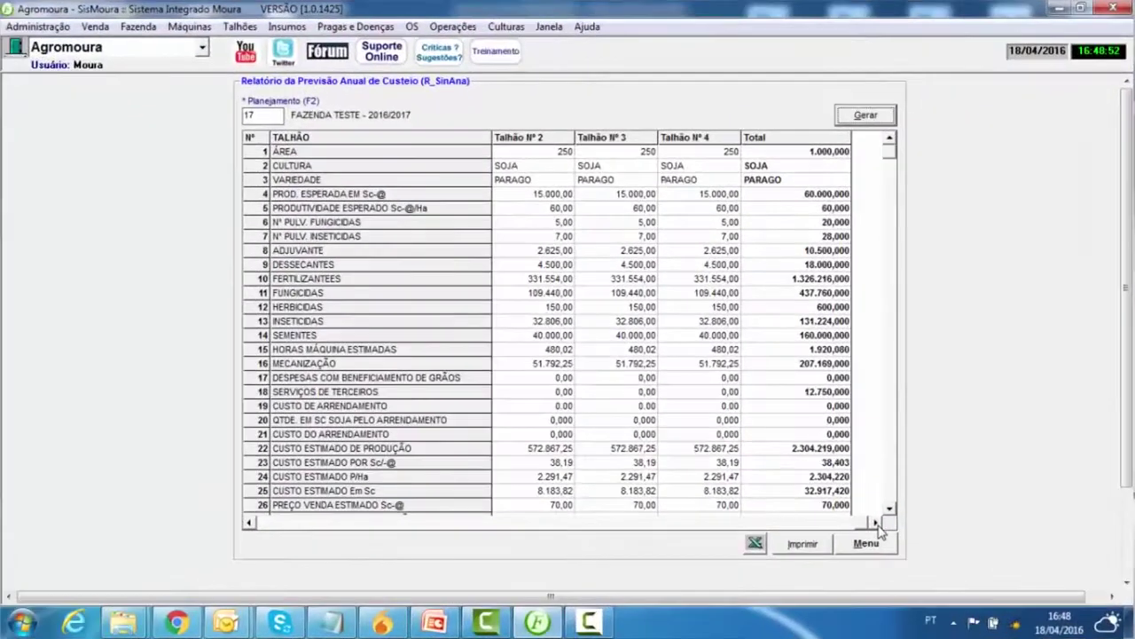
{"action": "scroll", "coordinate": [890, 510], "scroll_direction": "down", "scroll_amount": 5}
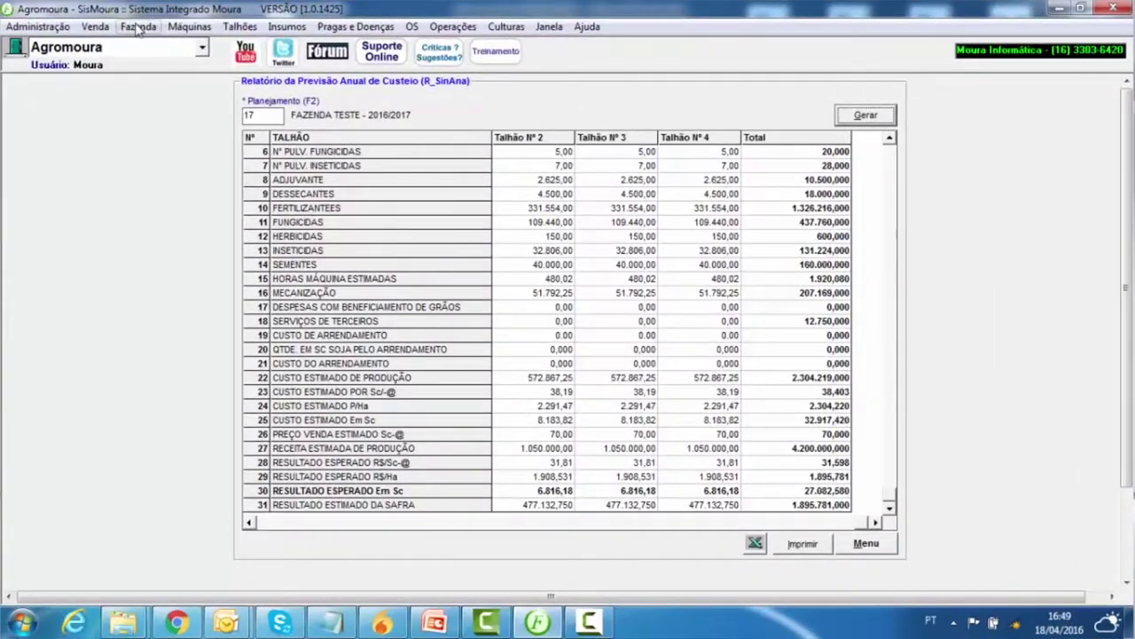
- Open the Relatório de Previsão de Consumo and generate it for planning 17 without choosing a zone
{"action": "left_click", "coordinate": [39, 66]}
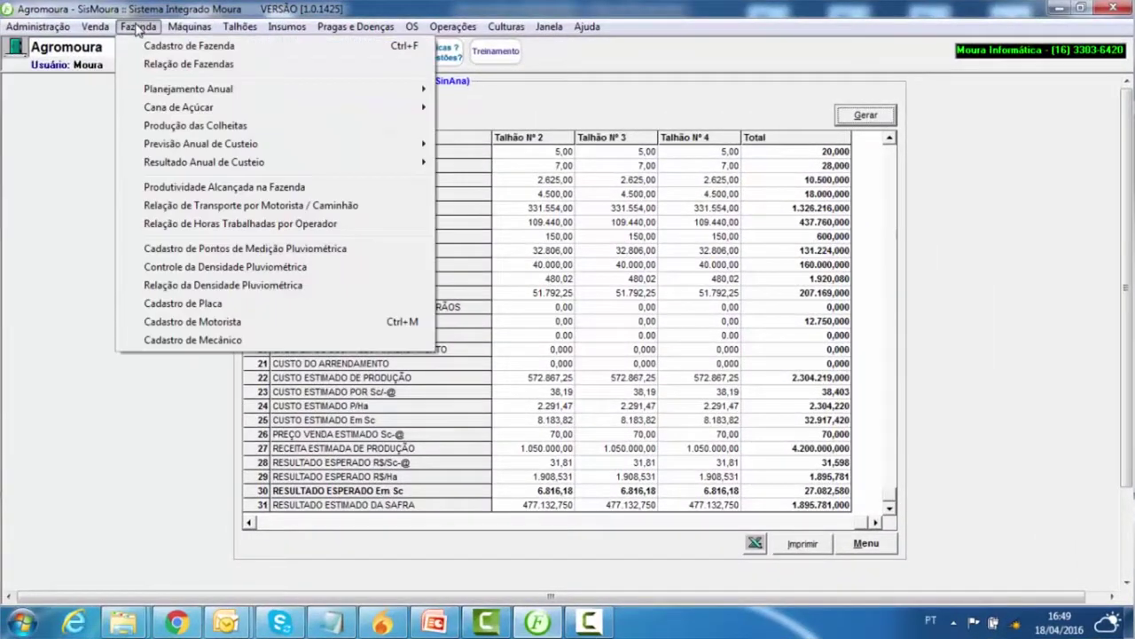
{"action": "mouse_move", "coordinate": [379, 106]}
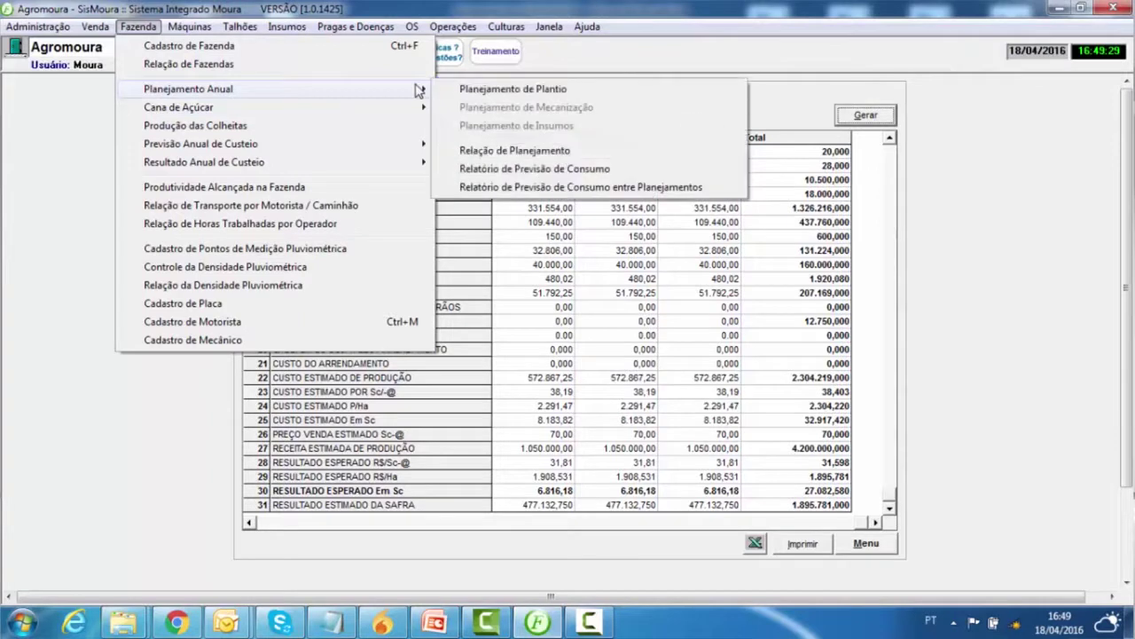
{"action": "left_click", "coordinate": [494, 178]}
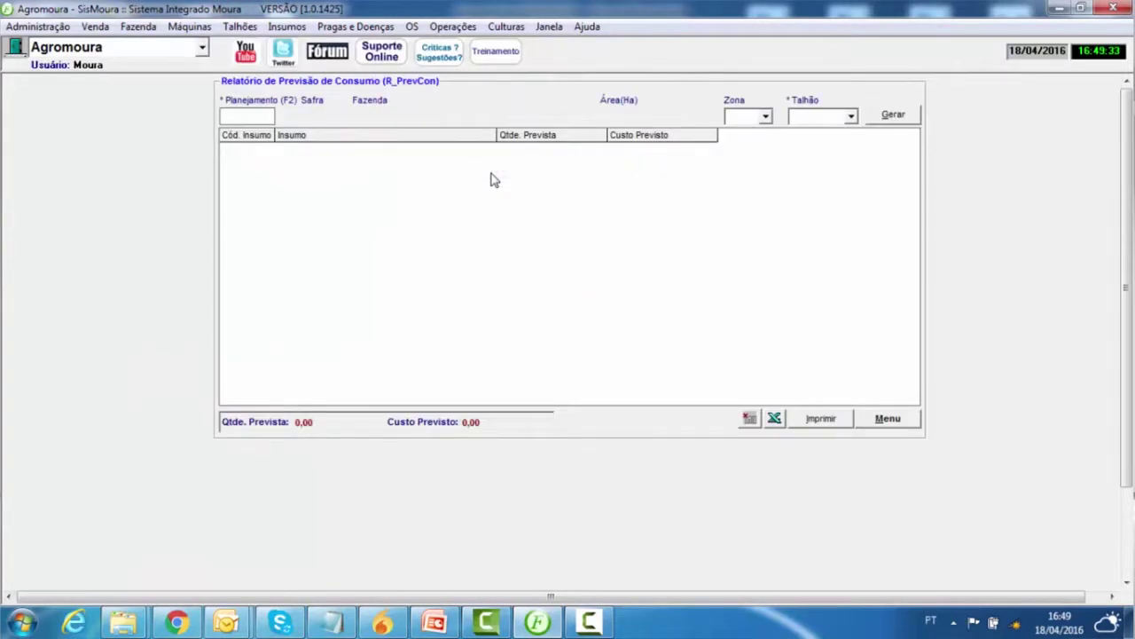
{"action": "type", "text": "17"}
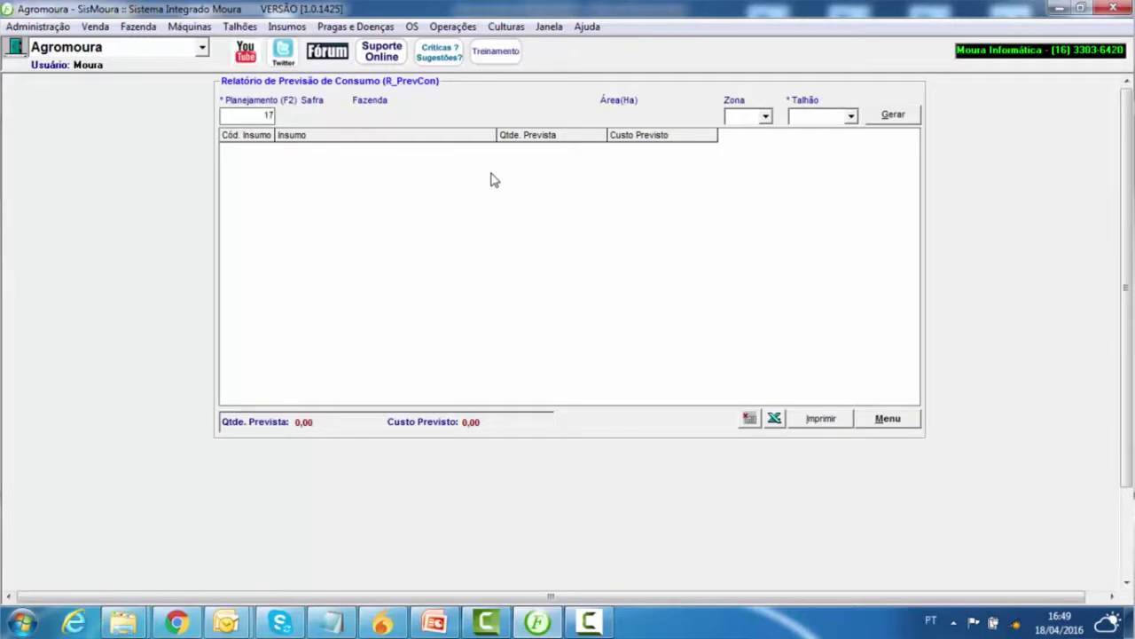
{"action": "key", "text": "Tab"}
{"action": "key", "text": "Tab"}
{"action": "key", "text": "Tab"}
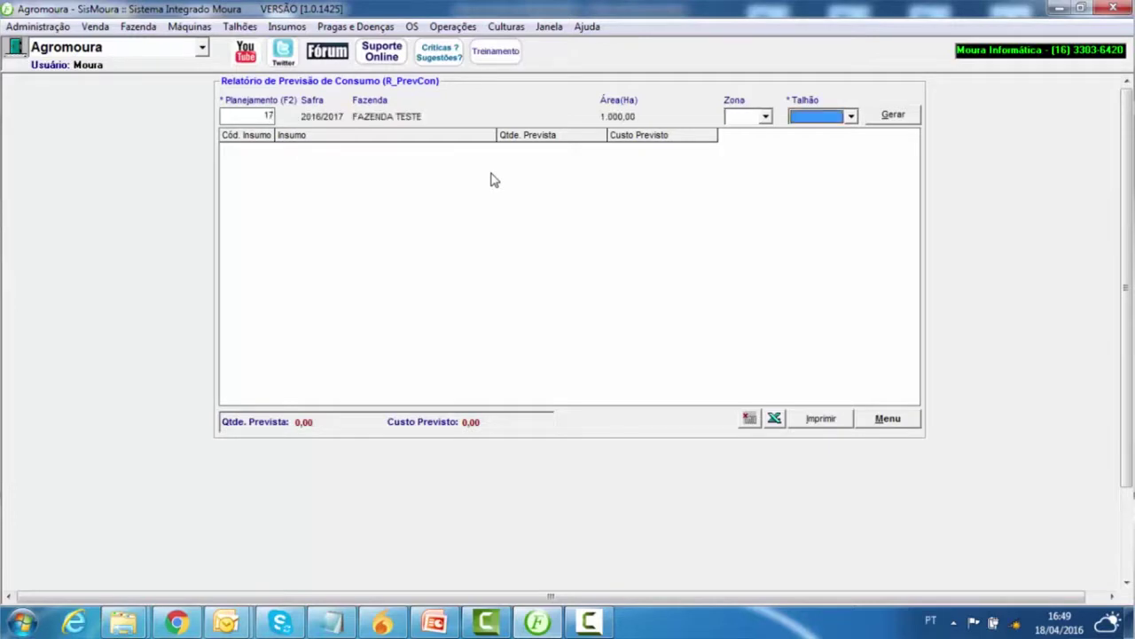
{"action": "key", "text": "Return"}
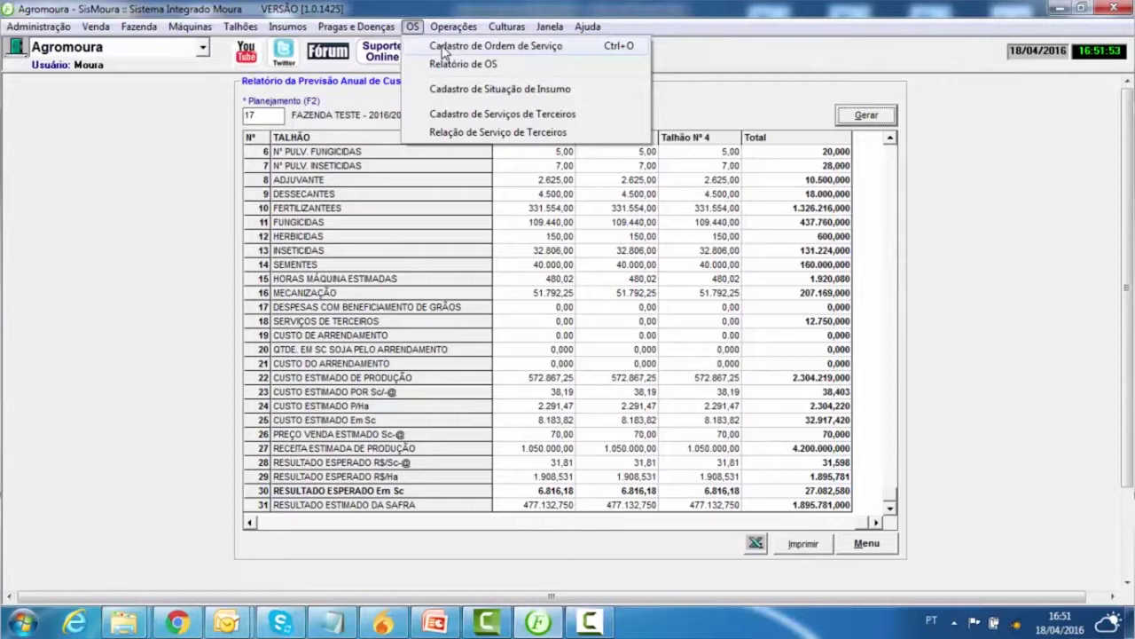
- Start a new service order for farm 1, Talhão 1, linked to planning 17
{"action": "left_click", "coordinate": [443, 46]}
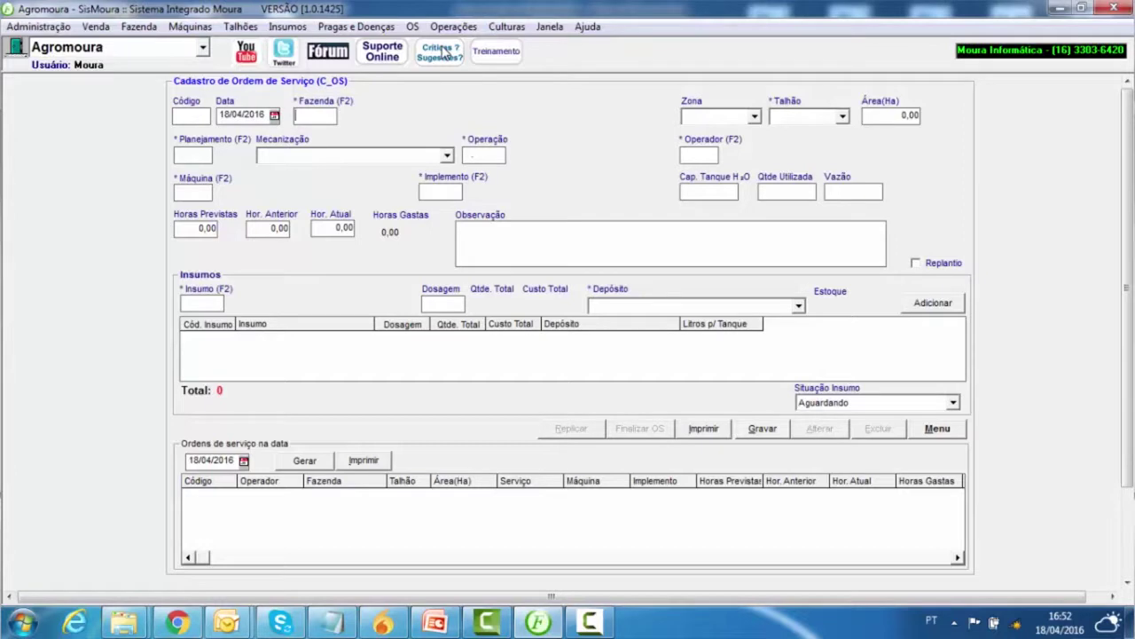
{"action": "type", "text": "1"}
{"action": "key", "text": "Return"}
{"action": "key", "text": "Return"}
{"action": "key", "text": "Return"}
{"action": "key", "text": "Return"}
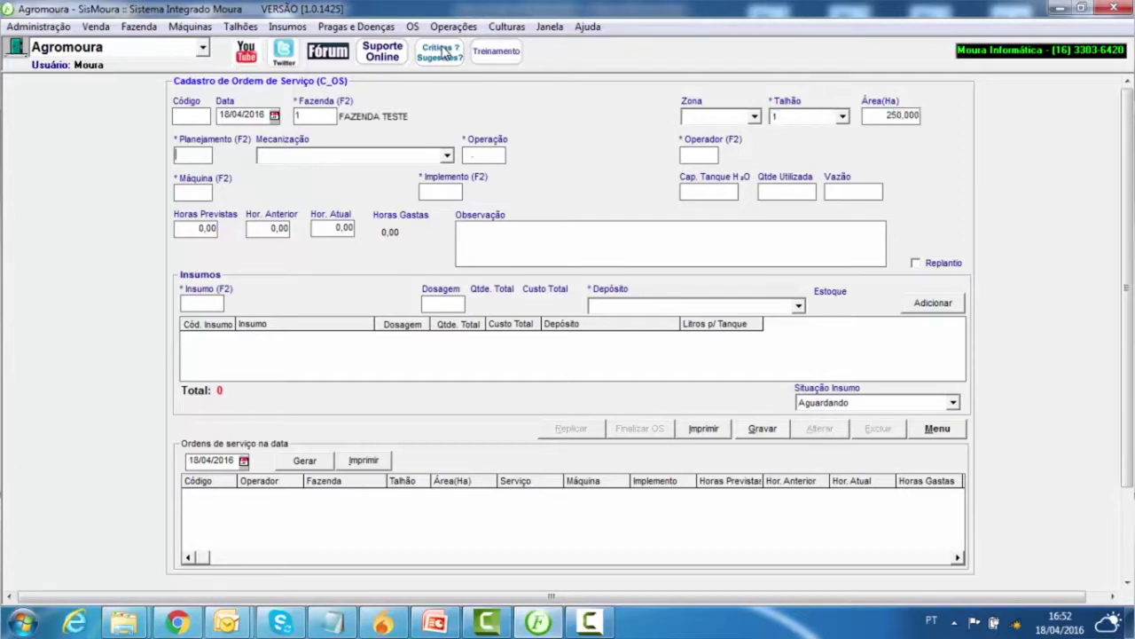
{"action": "type", "text": "17"}
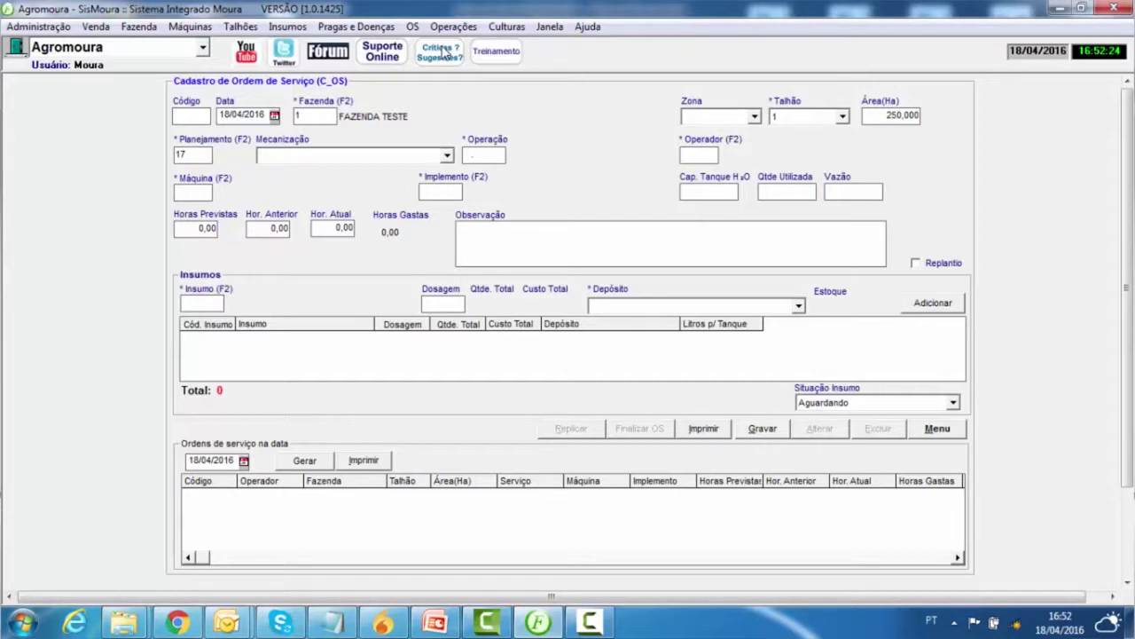
{"action": "key", "text": "Return"}
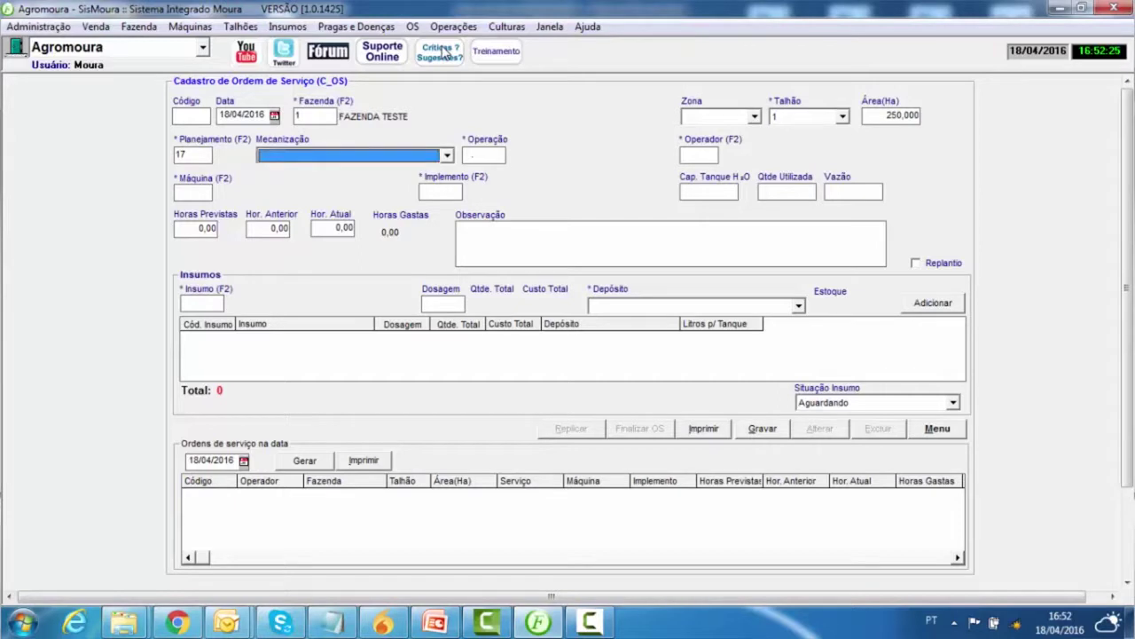
- Choose the mechanization APLICAÇÃO DE CALCÁREO, assign operator 1 and save the service order
{"action": "left_click", "coordinate": [443, 157]}
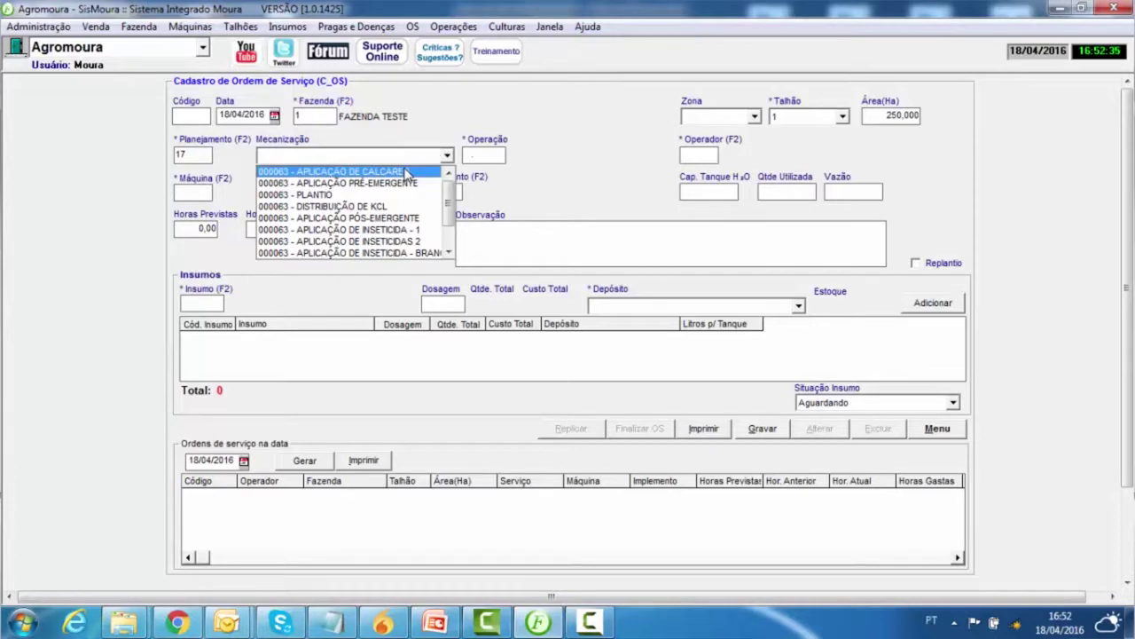
{"action": "left_click", "coordinate": [405, 171]}
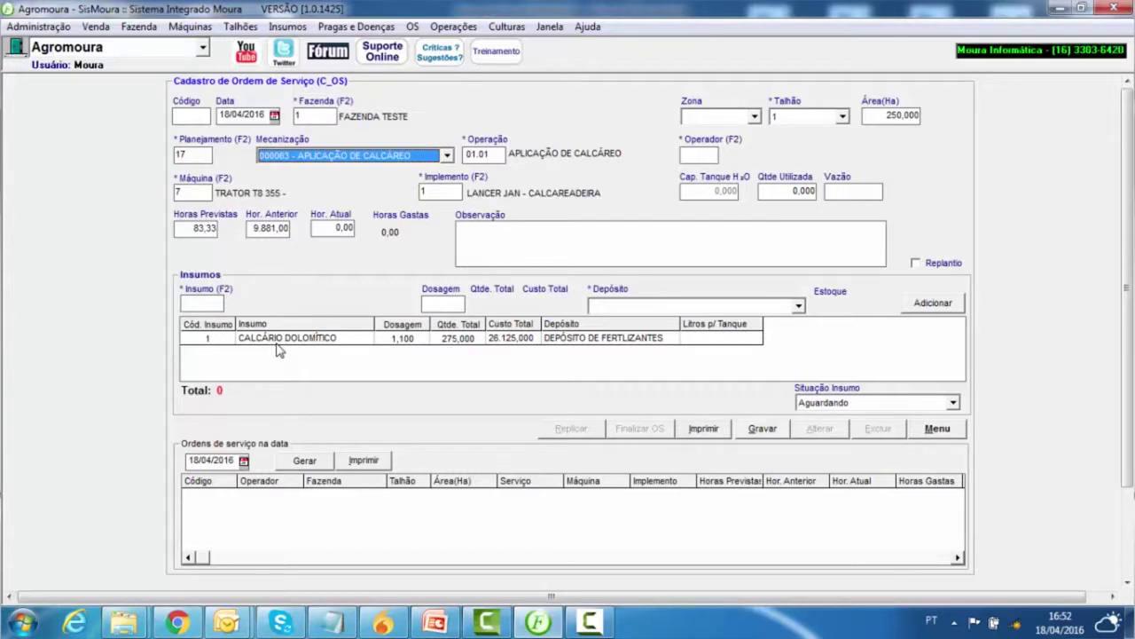
{"action": "left_click", "coordinate": [683, 153]}
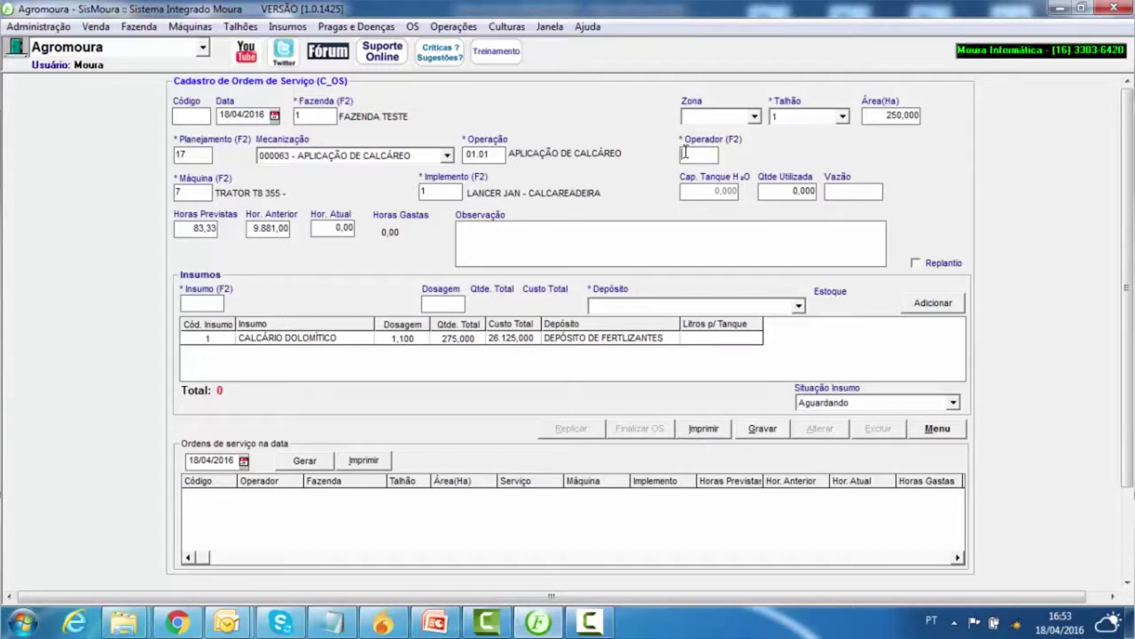
{"action": "key", "text": "Return"}
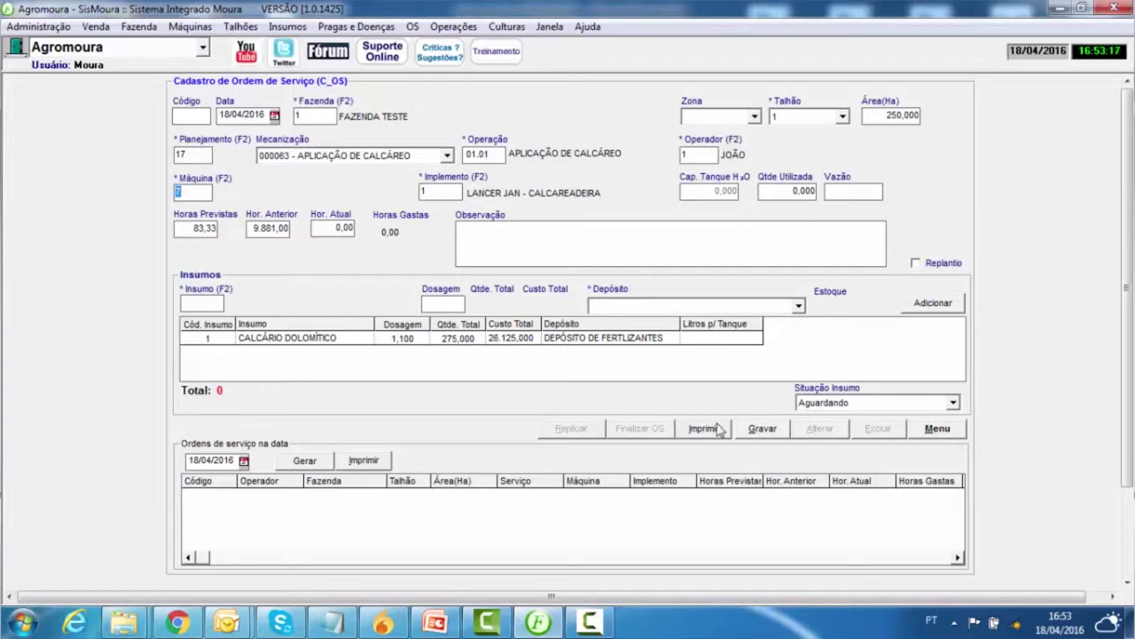
{"action": "left_click", "coordinate": [750, 429]}
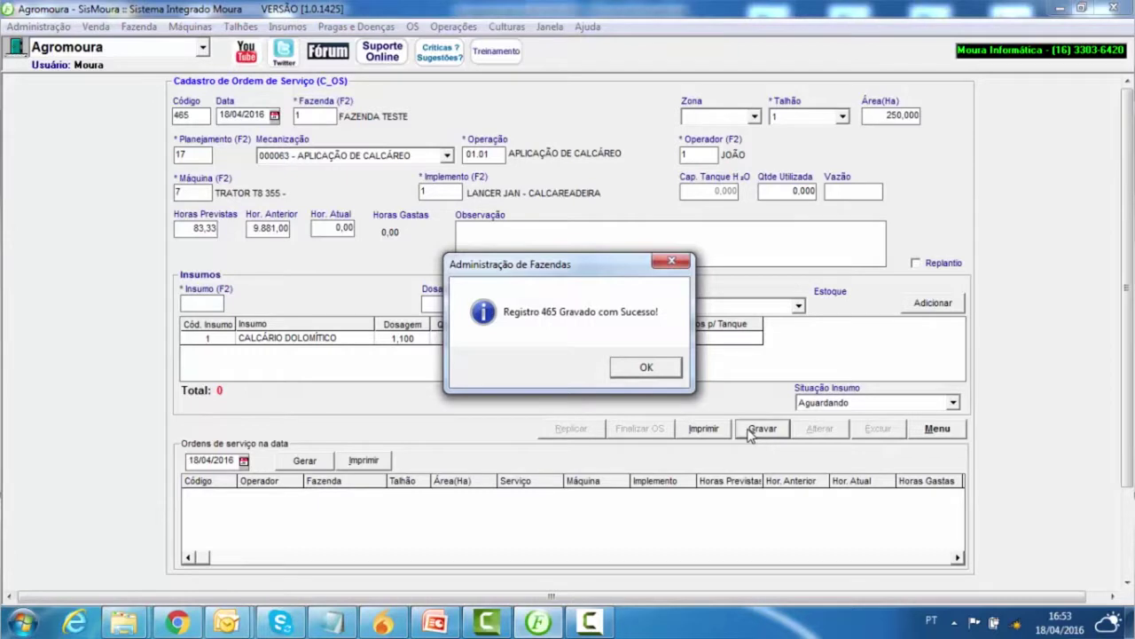
{"action": "left_click", "coordinate": [628, 366]}
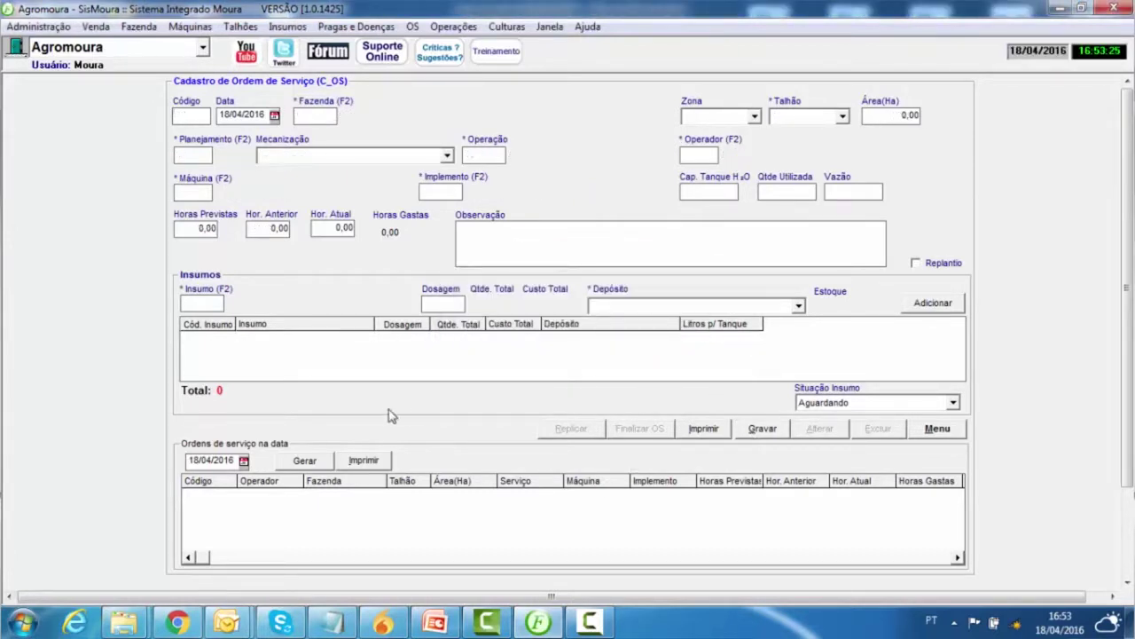
- List the service orders dated 18/04/2016, load the FAZENDA TESTE order and view its print preview
{"action": "left_click", "coordinate": [311, 465]}
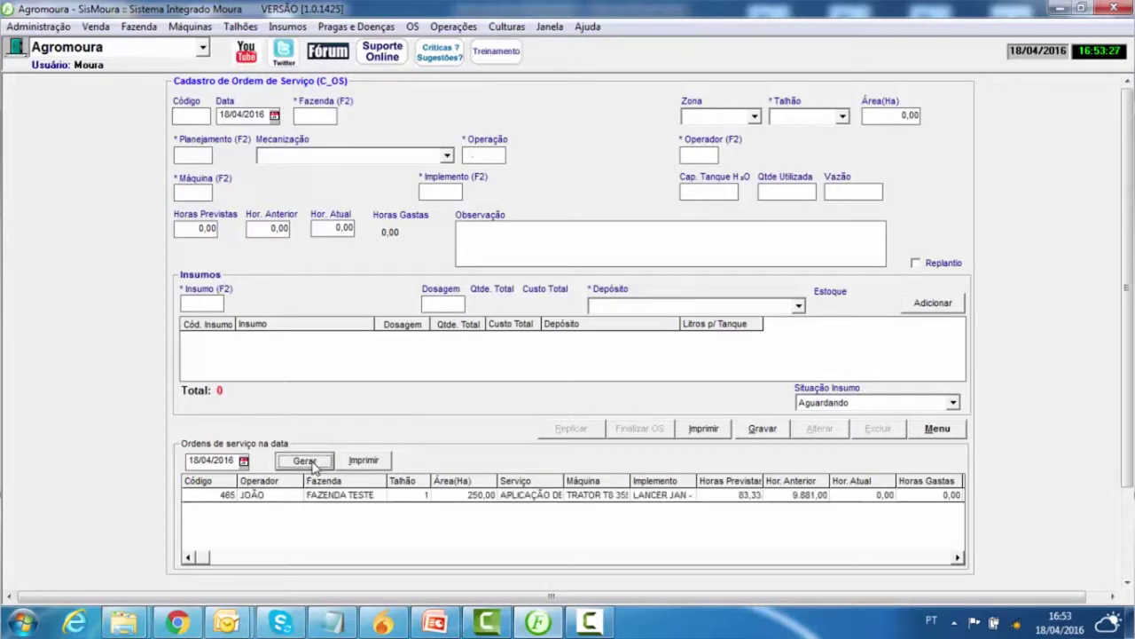
{"action": "left_click", "coordinate": [332, 500]}
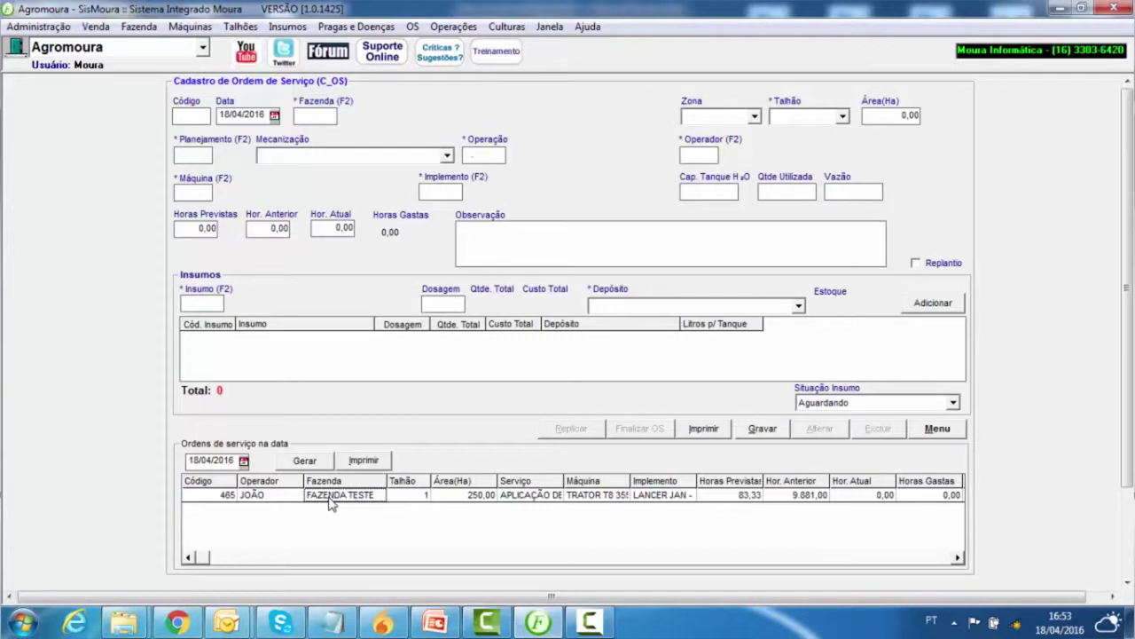
{"action": "double_click", "coordinate": [330, 503]}
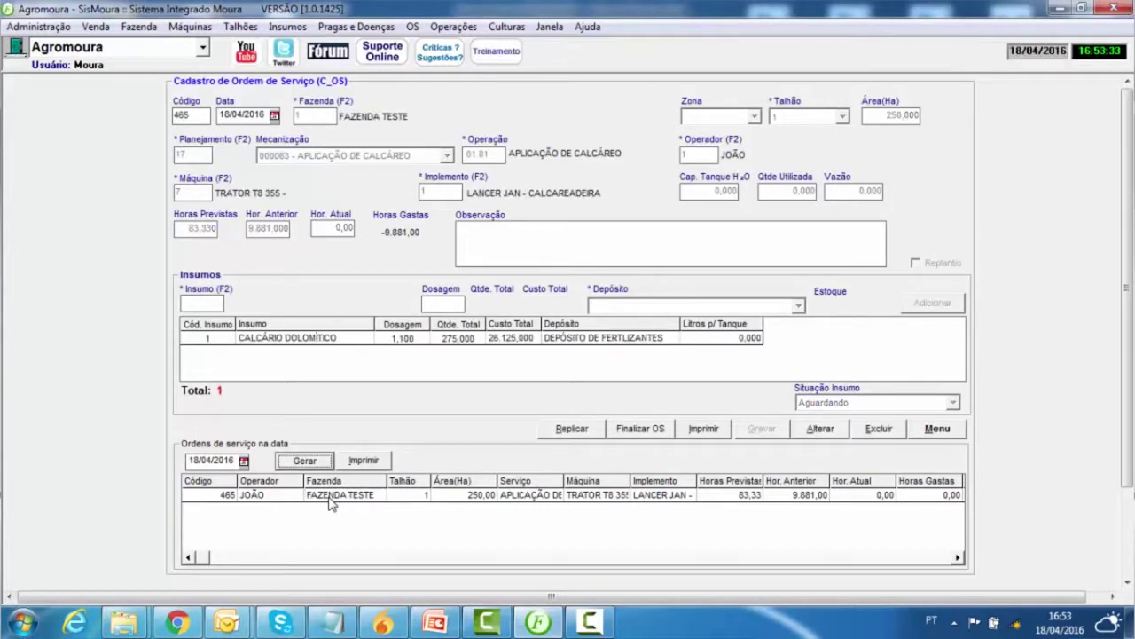
{"action": "left_click", "coordinate": [698, 430]}
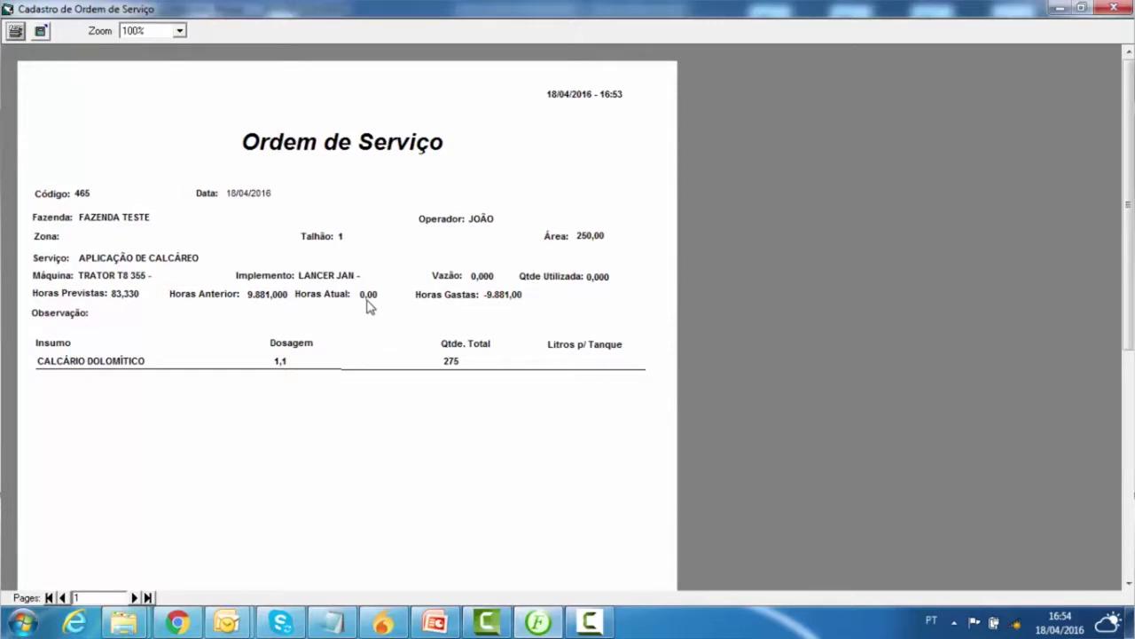
{"action": "left_click", "coordinate": [1114, 8]}
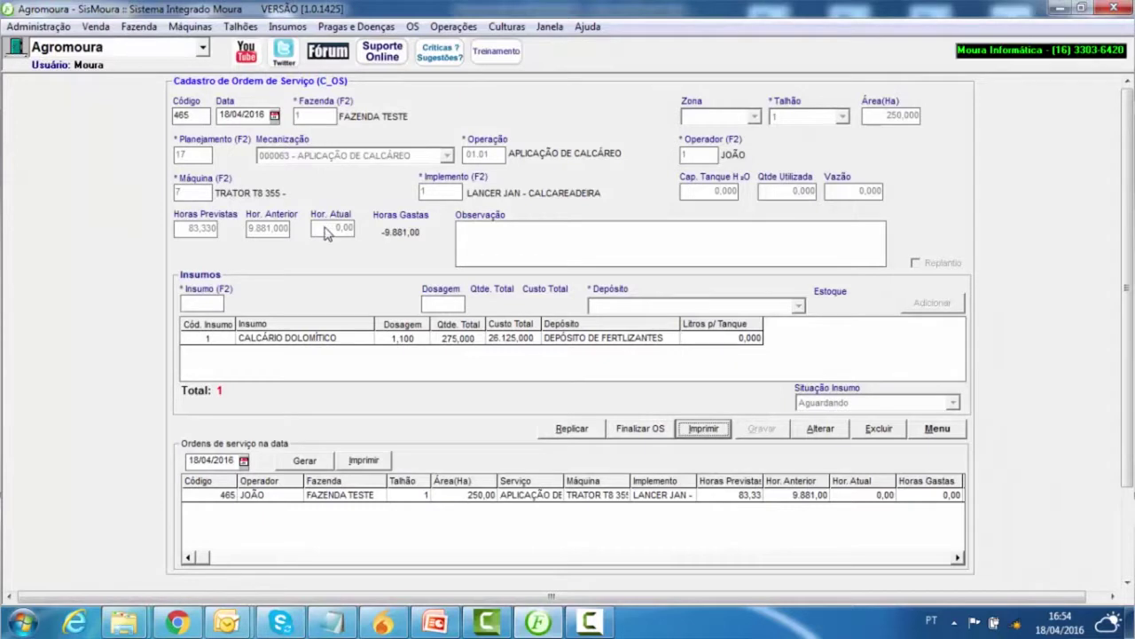
- Open the loaded lime application order for editing at its Hor. Atual field
{"action": "left_click", "coordinate": [817, 431]}
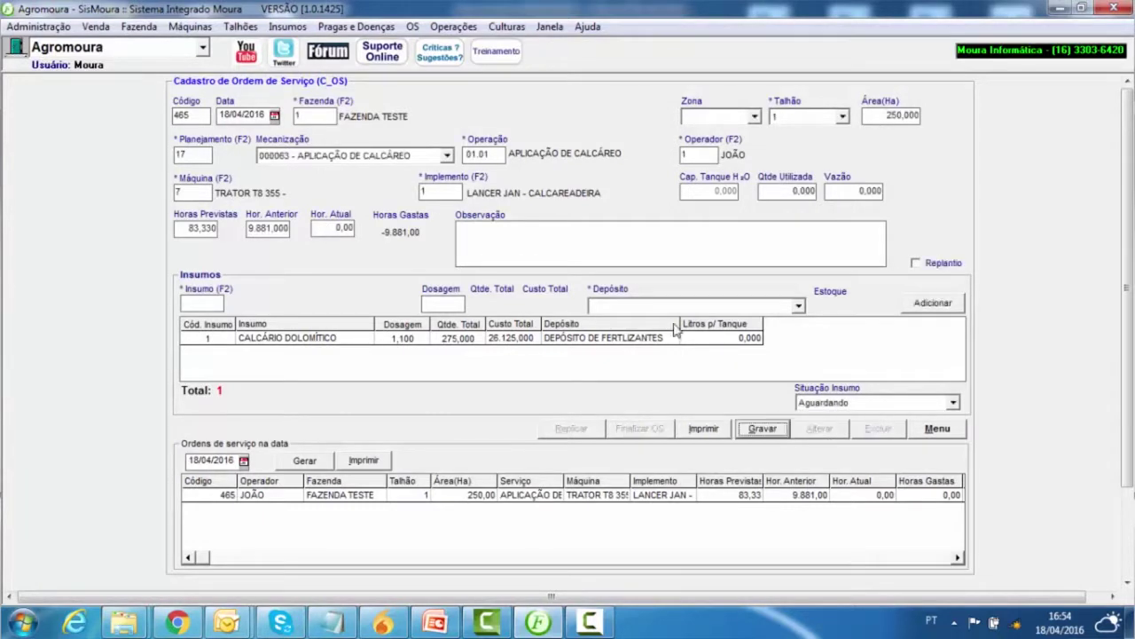
{"action": "left_click", "coordinate": [322, 227]}
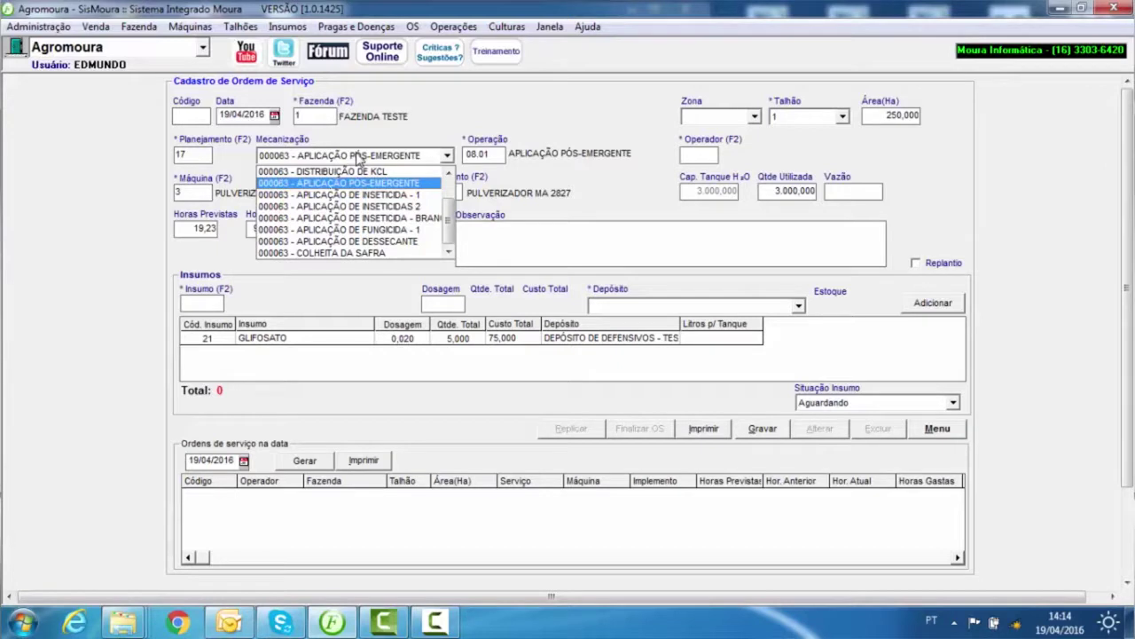
{"action": "left_click", "coordinate": [350, 199]}
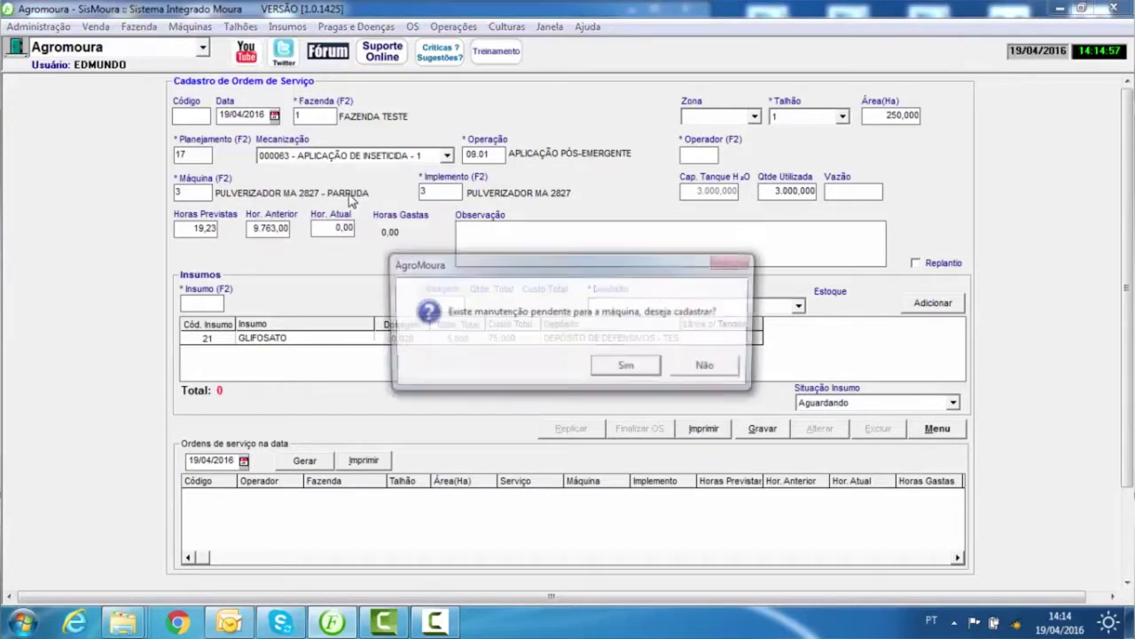
{"action": "left_click", "coordinate": [703, 369]}
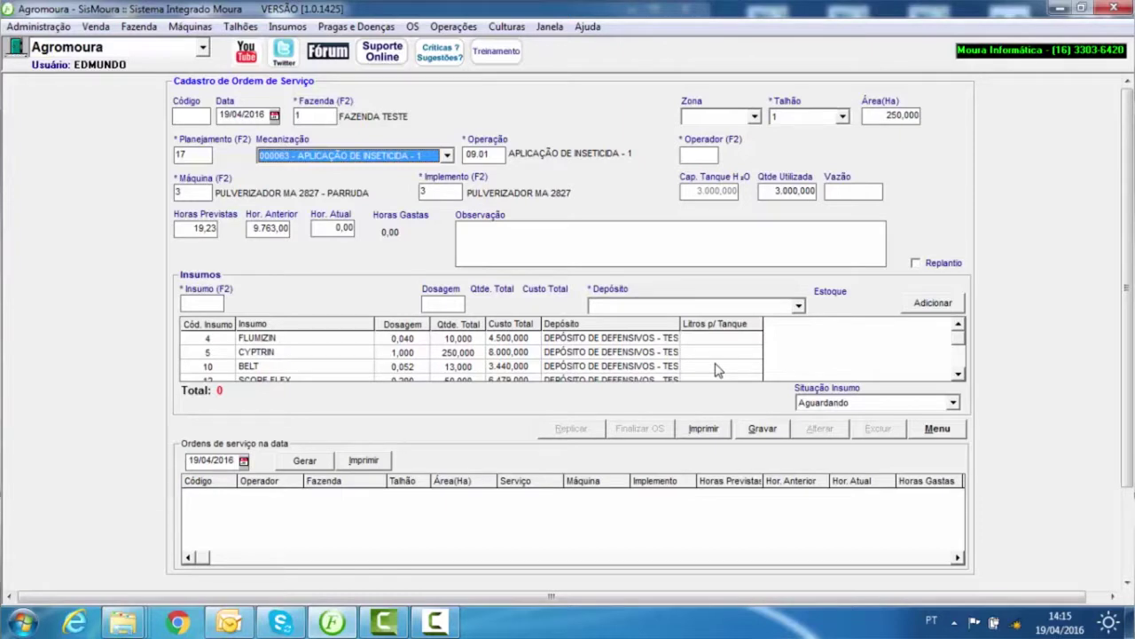
{"action": "scroll", "coordinate": [718, 370], "scroll_direction": "up", "scroll_amount": 1}
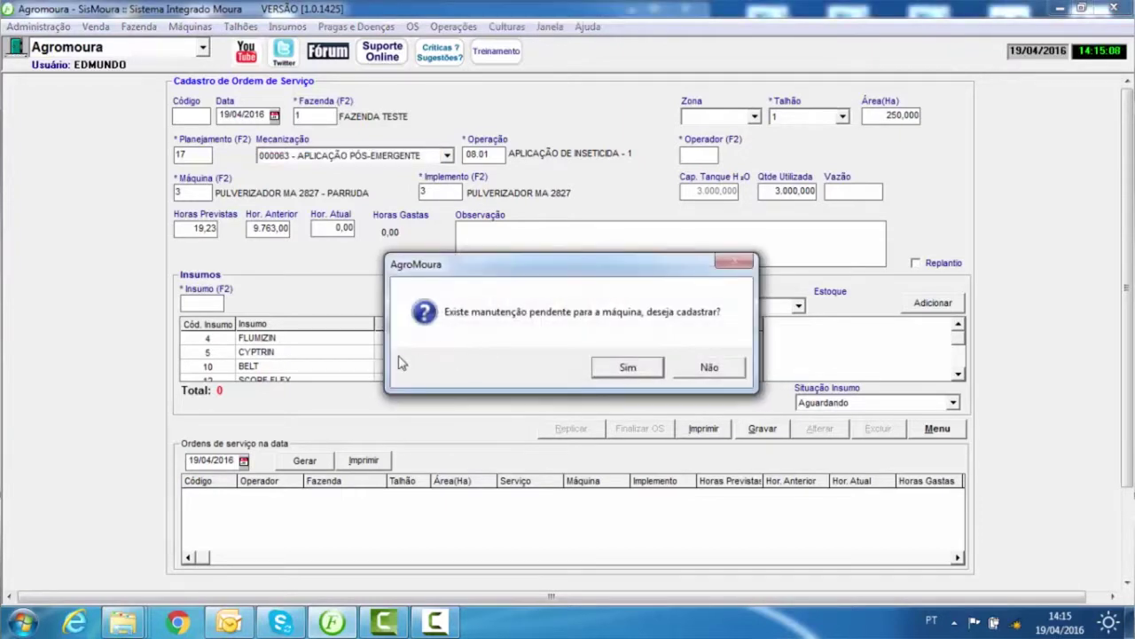
{"action": "left_click", "coordinate": [707, 367]}
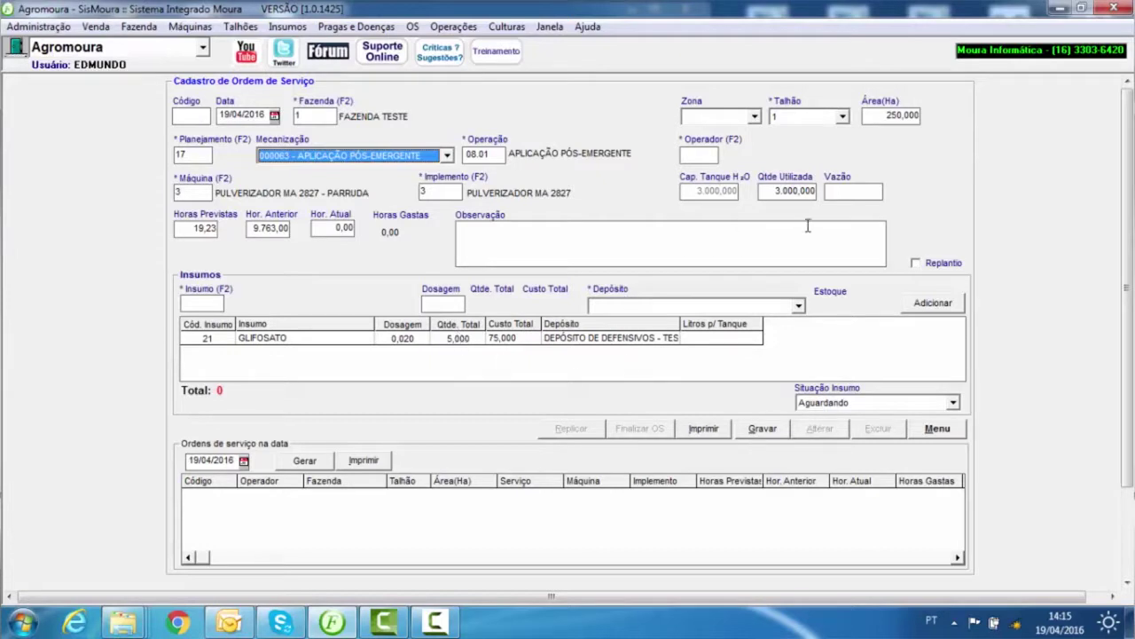
- Set the Vazão of the APLICAÇÃO PÓS-EMERGENTE order to 110 and try to save the order
{"action": "left_click", "coordinate": [858, 195]}
{"action": "type", "text": "110"}
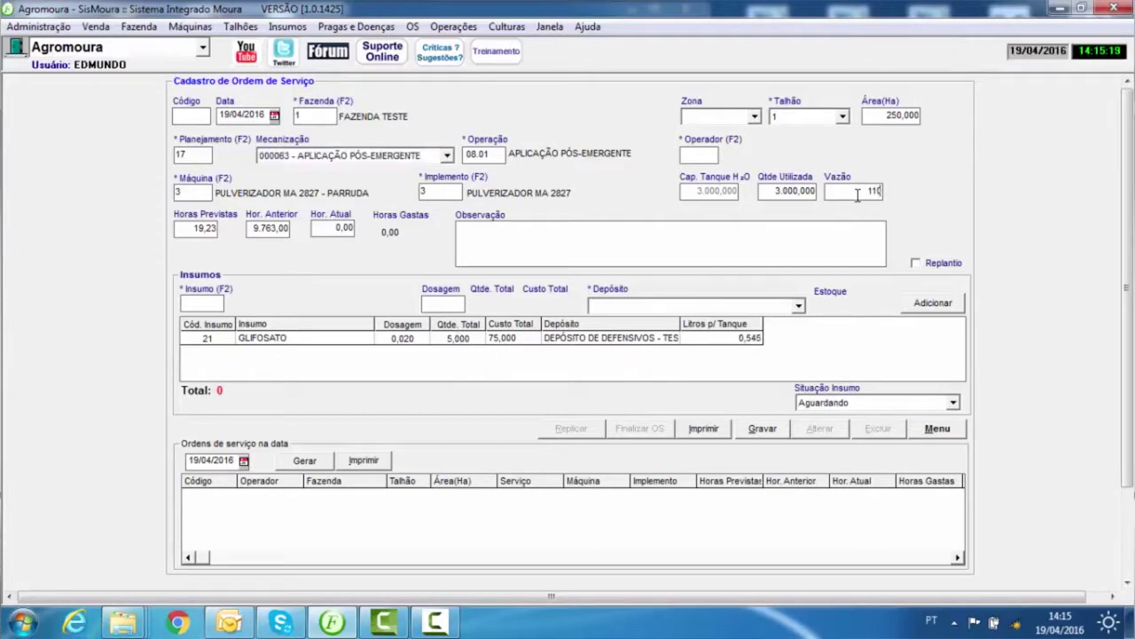
{"action": "key", "text": "Tab"}
{"action": "left_click", "coordinate": [755, 433]}
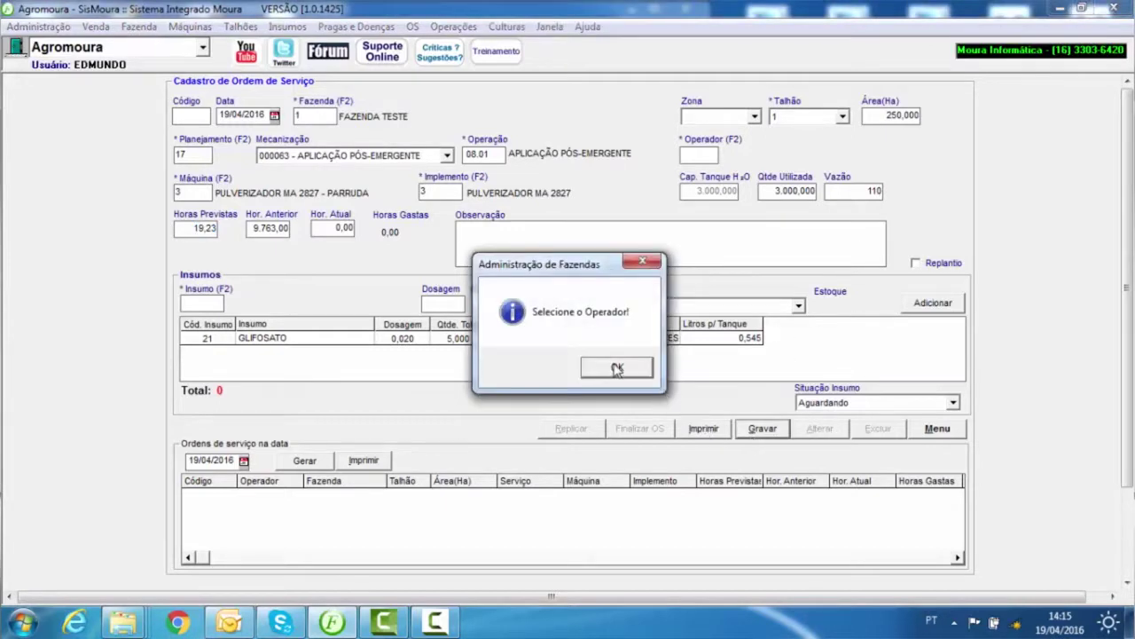
{"action": "left_click", "coordinate": [616, 368]}
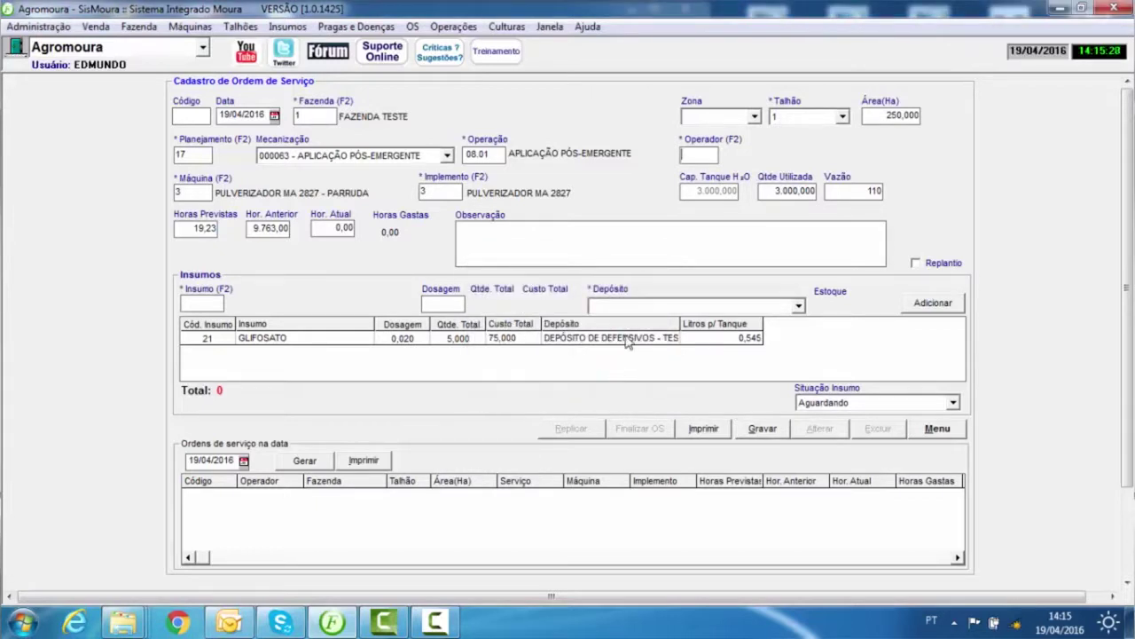
- Assign operator 1 to the post-emergent application order and decline registering the machine's pending maintenance
{"action": "type", "text": "1"}
{"action": "key", "text": "Tab"}
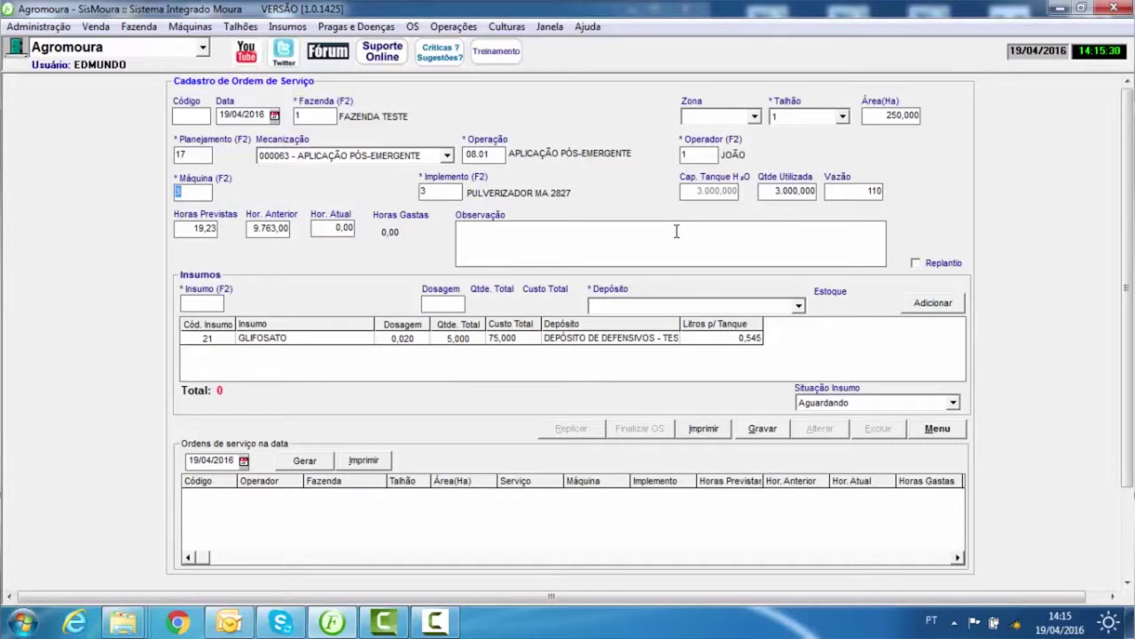
{"action": "key", "text": "Tab"}
{"action": "left_click", "coordinate": [721, 370]}
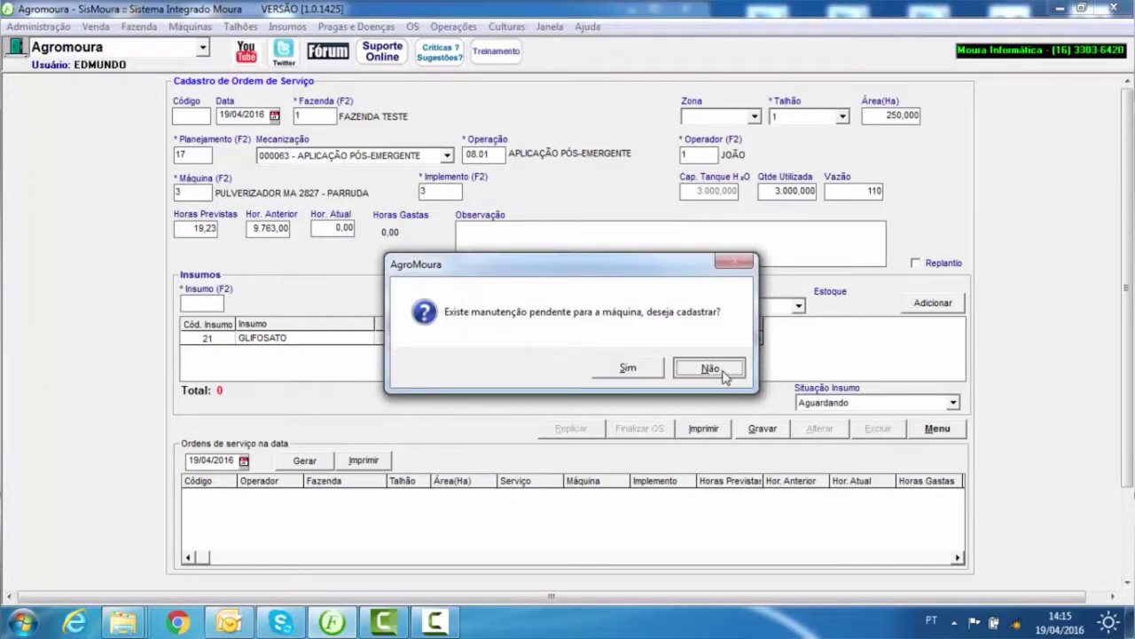
- Save the post-emergent application order and list the service orders dated 19/04/2016
{"action": "left_click", "coordinate": [753, 430]}
{"action": "left_click", "coordinate": [646, 368]}
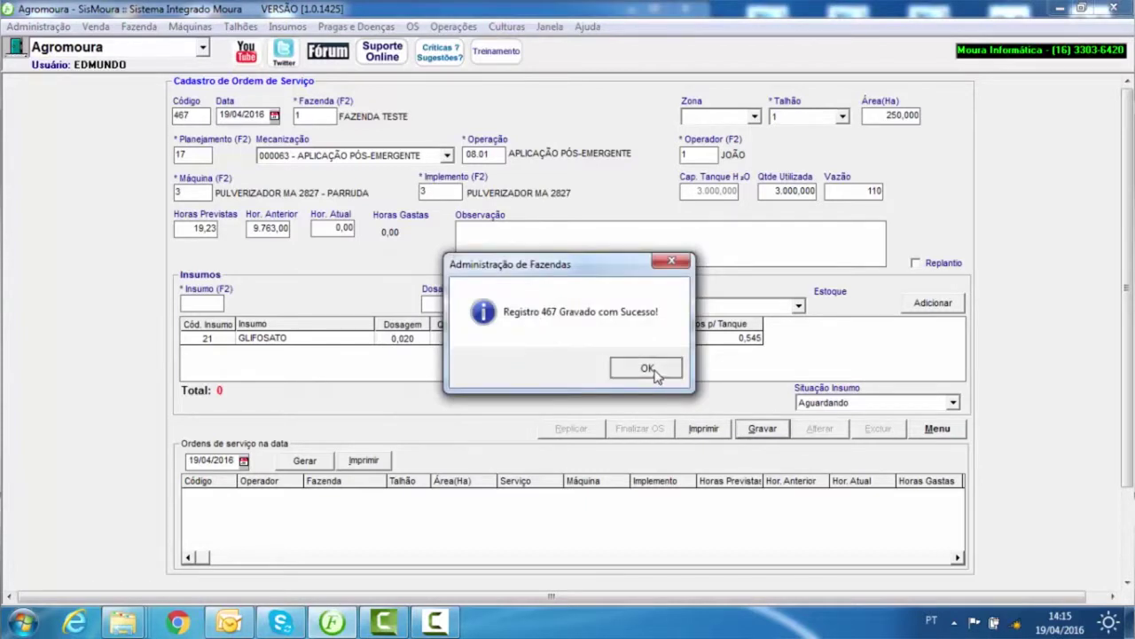
{"action": "left_click", "coordinate": [305, 460]}
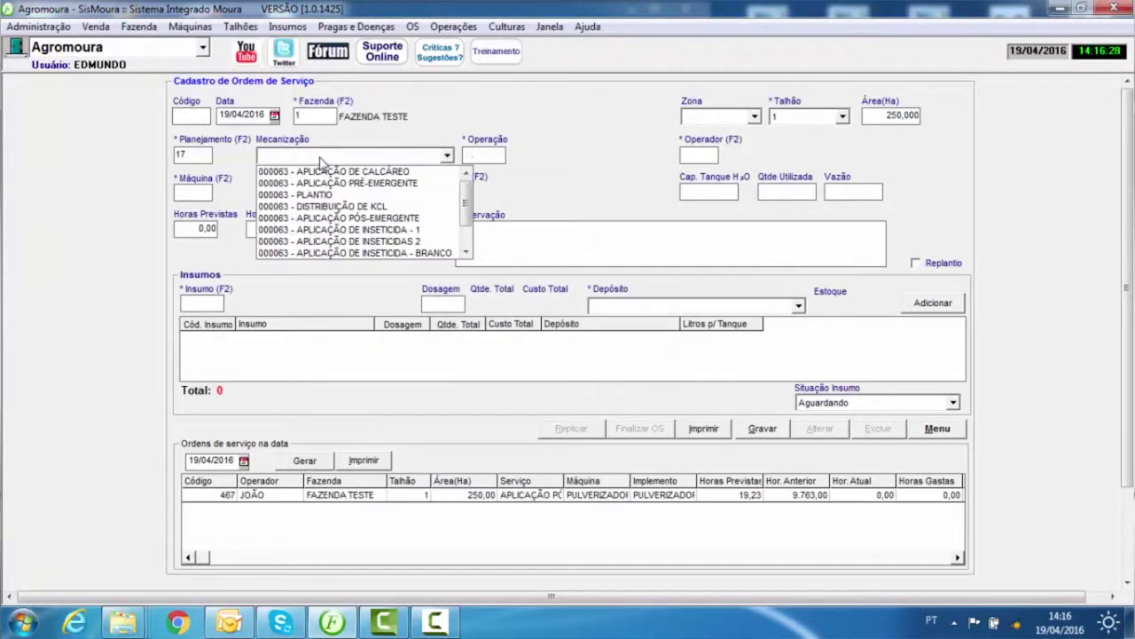
- Start an order for APLICAÇÃO DE INSETICIDA - 1 from planning 17, declining the pending maintenance registration, and set its Vazão to 110
{"action": "left_click", "coordinate": [331, 229]}
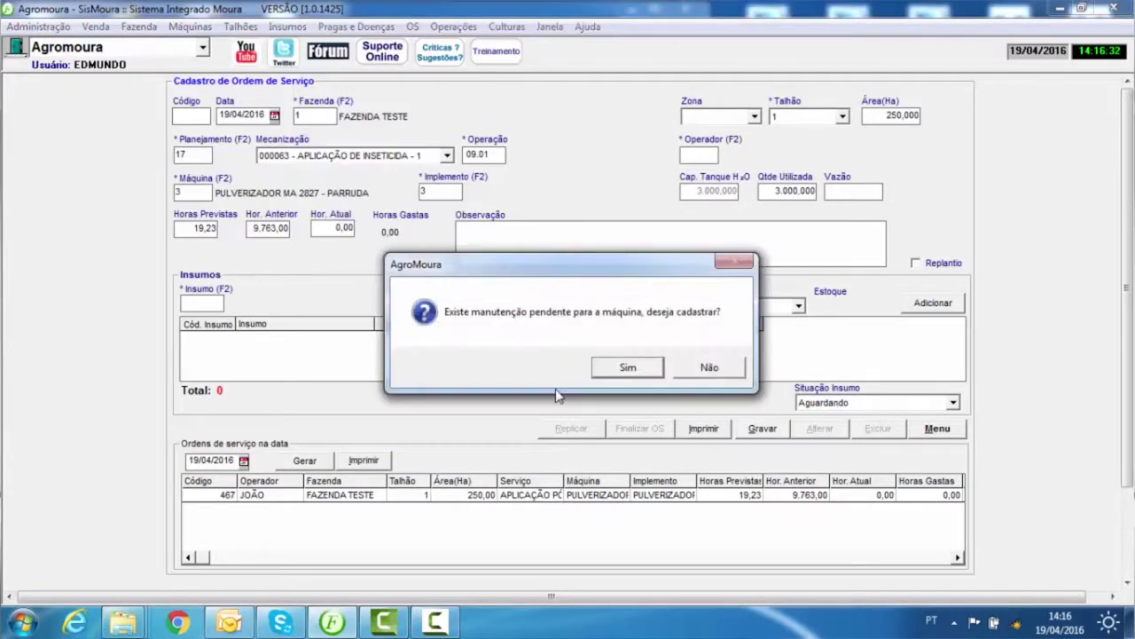
{"action": "left_click", "coordinate": [718, 367]}
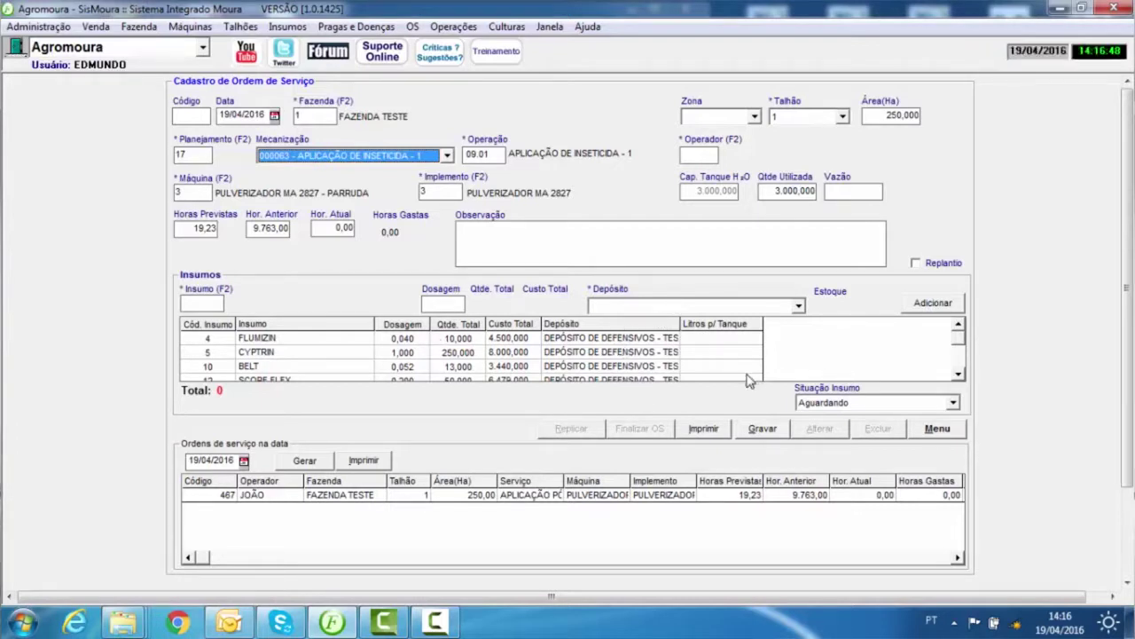
{"action": "left_click", "coordinate": [844, 195]}
{"action": "type", "text": "110"}
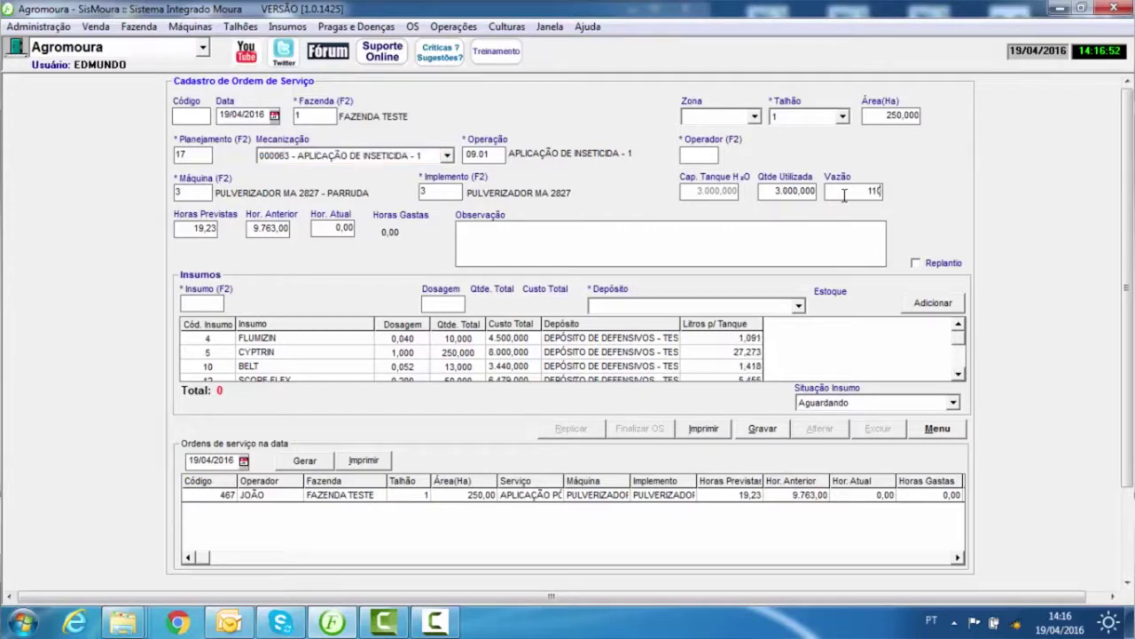
{"action": "key", "text": "Tab"}
- Assign operator 1 to the APLICAÇÃO DE INSETICIDA - 1 order and decline registering the machine's pending maintenance
{"action": "left_click", "coordinate": [713, 150]}
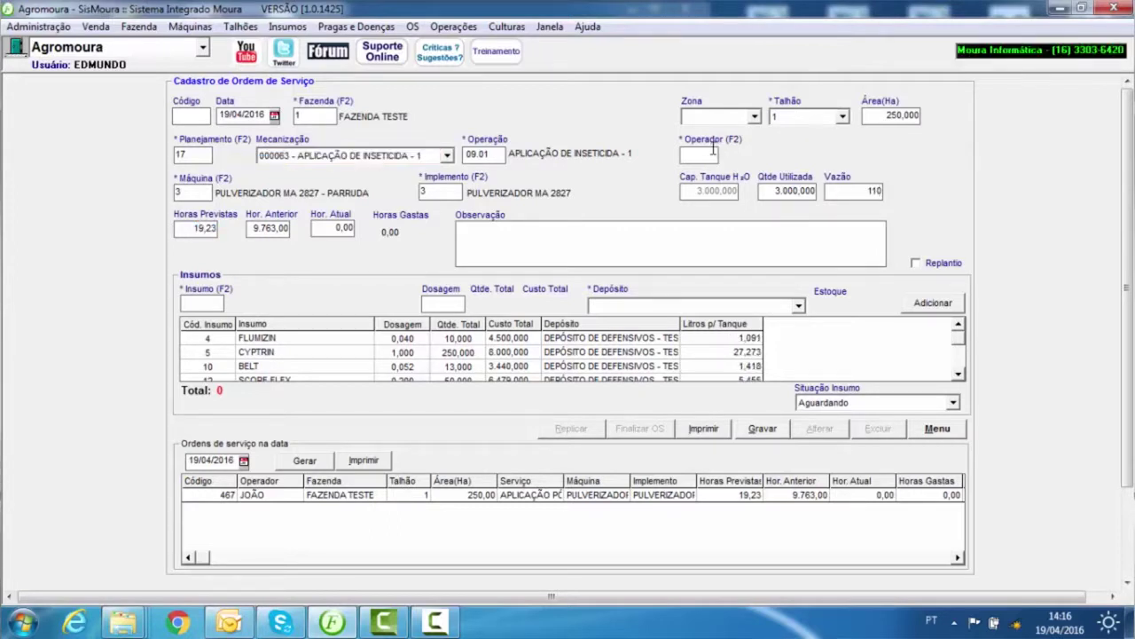
{"action": "type", "text": "1"}
{"action": "key", "text": "Tab"}
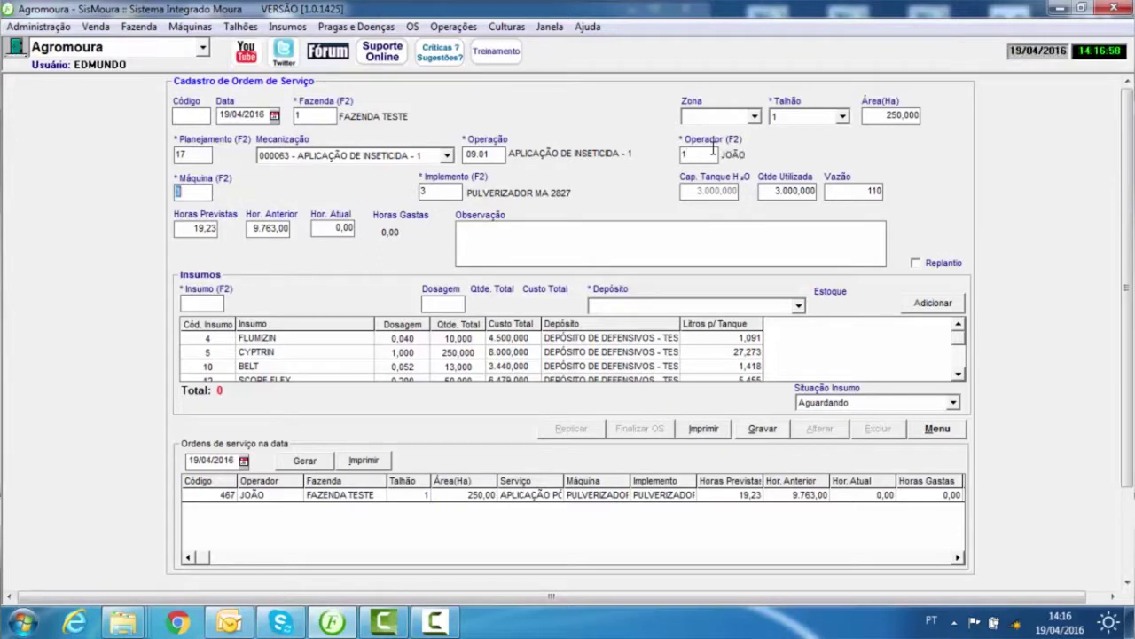
{"action": "left_click", "coordinate": [761, 429]}
{"action": "left_click", "coordinate": [694, 371]}
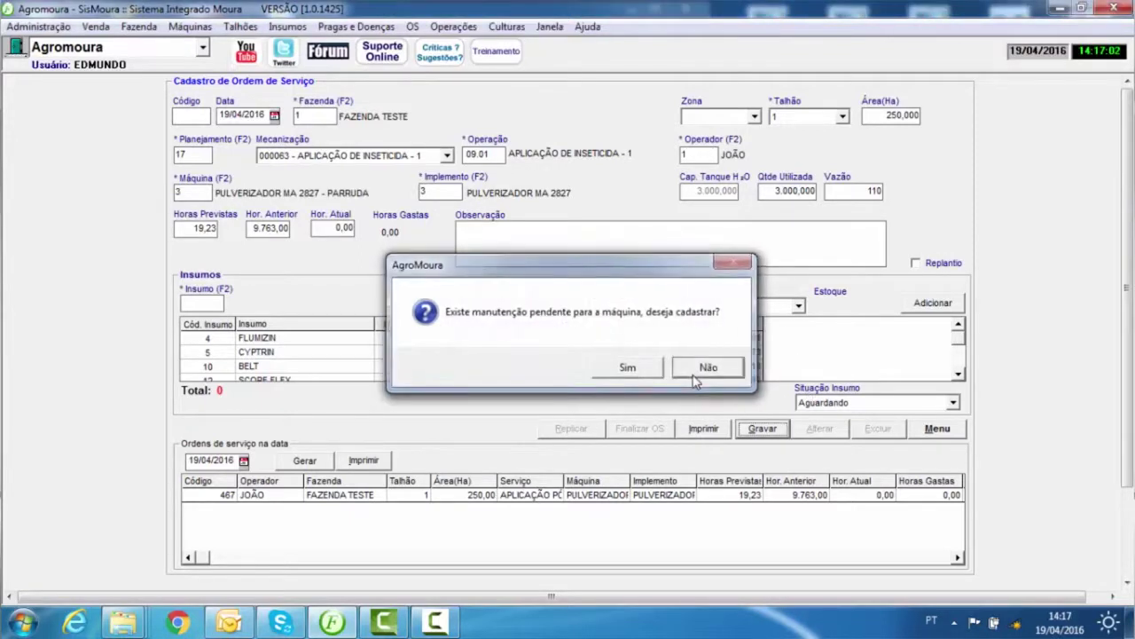
- Save the APLICAÇÃO DE INSETICIDA - 1 service order and open its print preview
{"action": "left_click", "coordinate": [761, 429]}
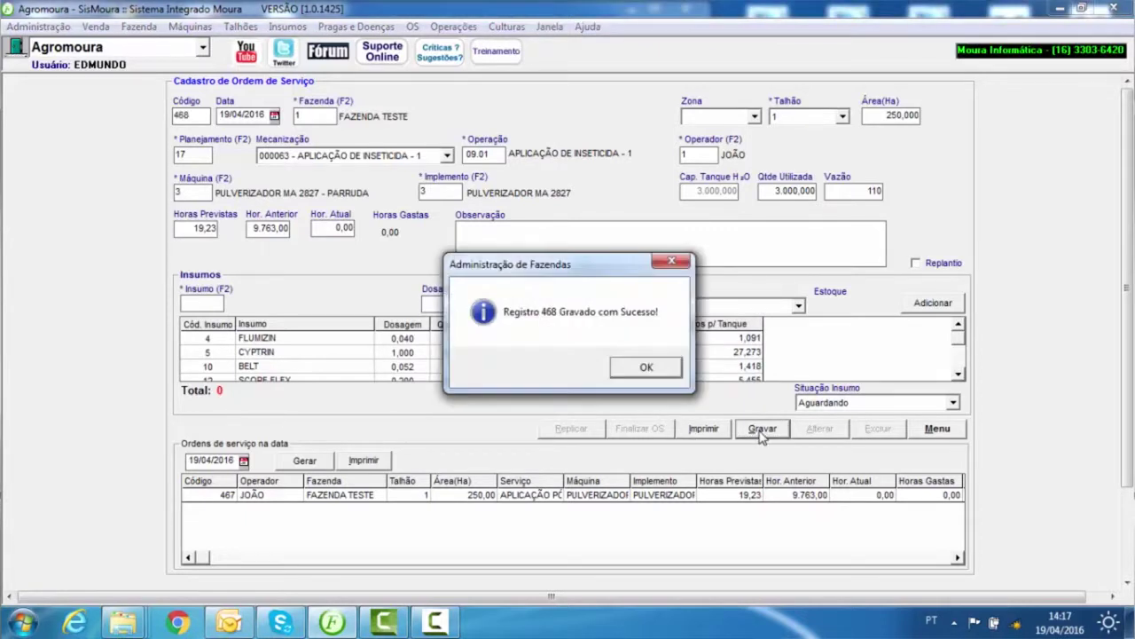
{"action": "left_click", "coordinate": [645, 369]}
{"action": "left_click", "coordinate": [689, 430]}
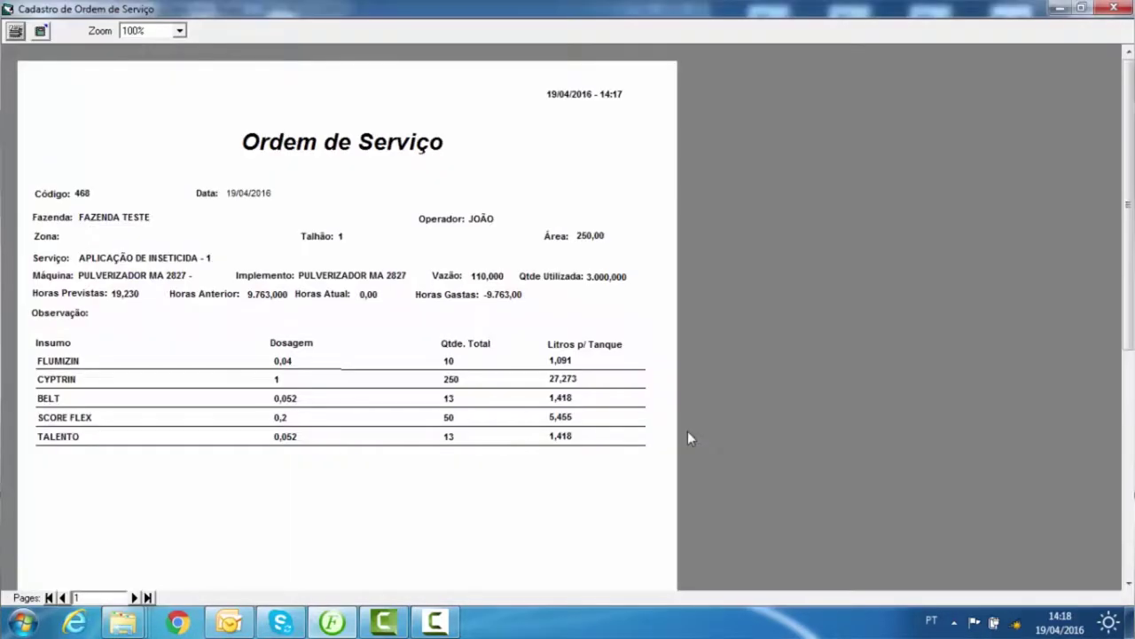